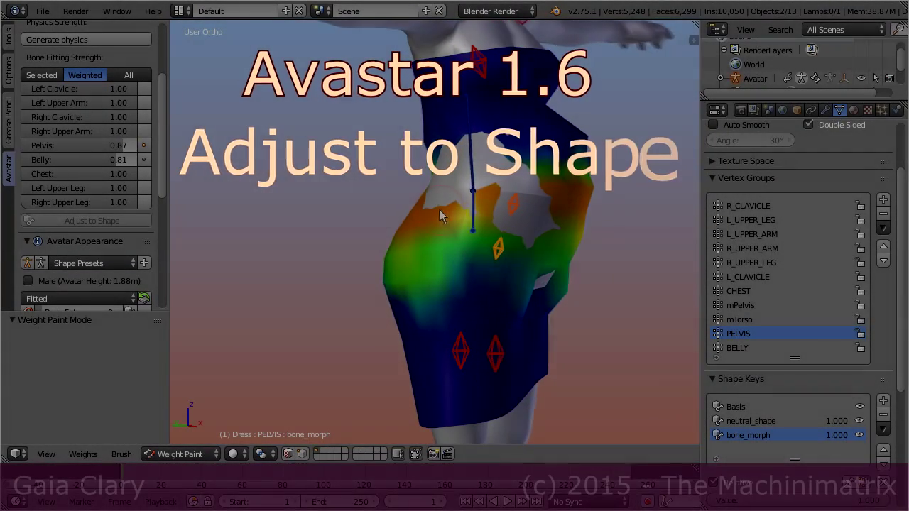
# - Create corrective shape key big_belly_torso_104 from Belly Size 100, relative to neutral_shape
pyautogui.moveTo(439, 210); pyautogui.dragTo(411, 210, button='middle')
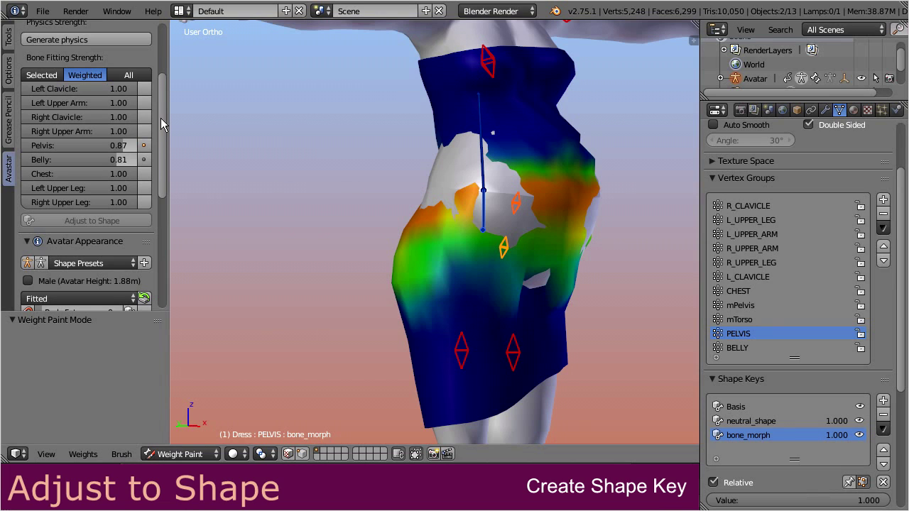
pyautogui.moveTo(161, 115); pyautogui.dragTo(157, 213)
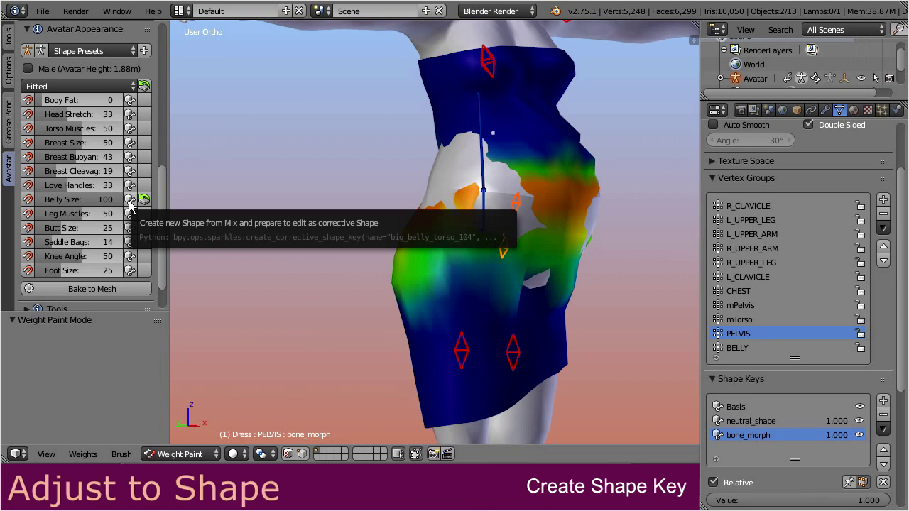
pyautogui.click(130, 202)
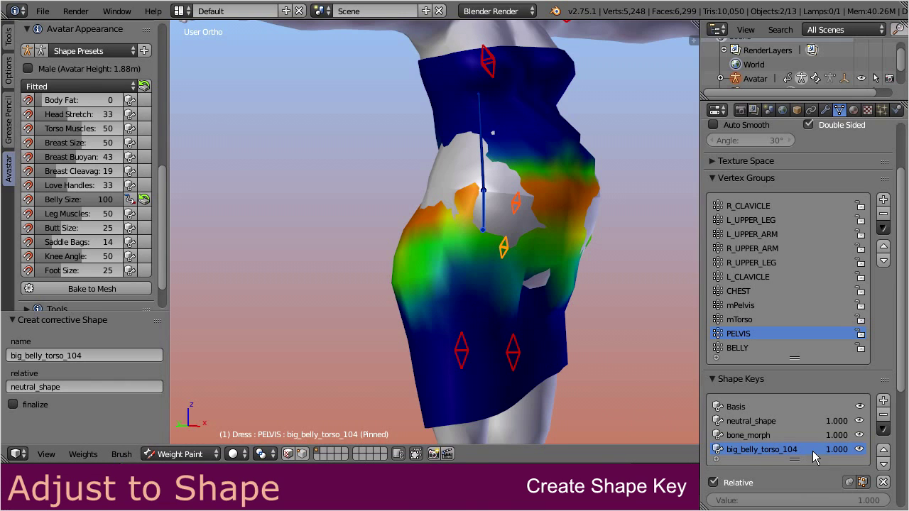
pyautogui.moveTo(898, 387); pyautogui.dragTo(900, 411)
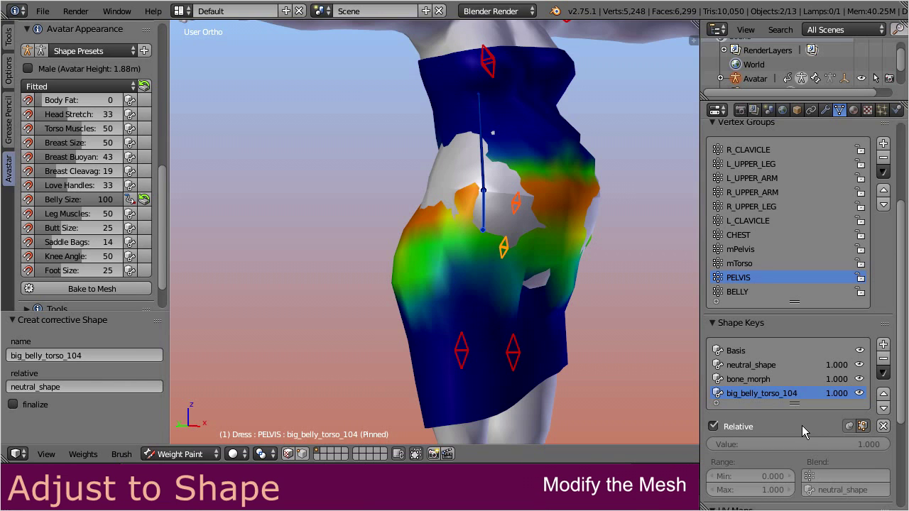
# - Enter Edit Mode and select the dress's waist and belly edge loops
pyautogui.click(179, 454)
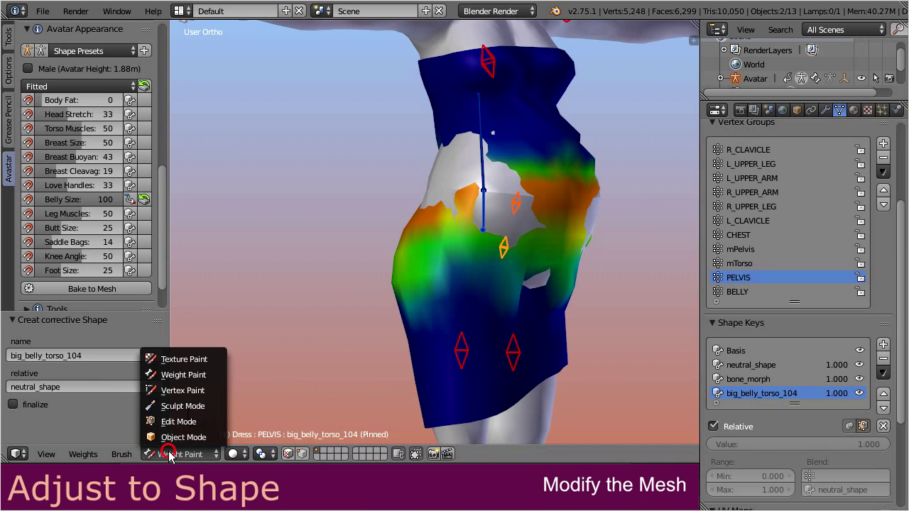
pyautogui.click(178, 418)
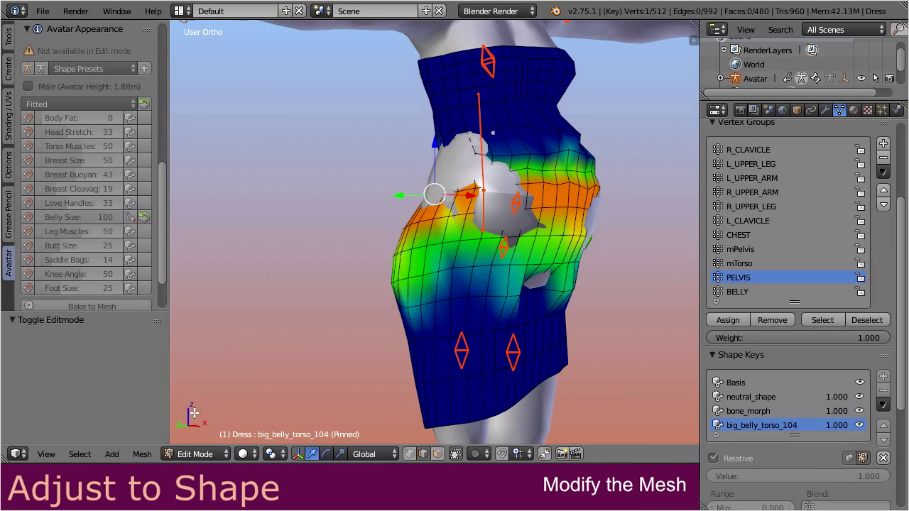
pyautogui.keyDown('alt'); pyautogui.click(525, 128); pyautogui.keyUp('alt')
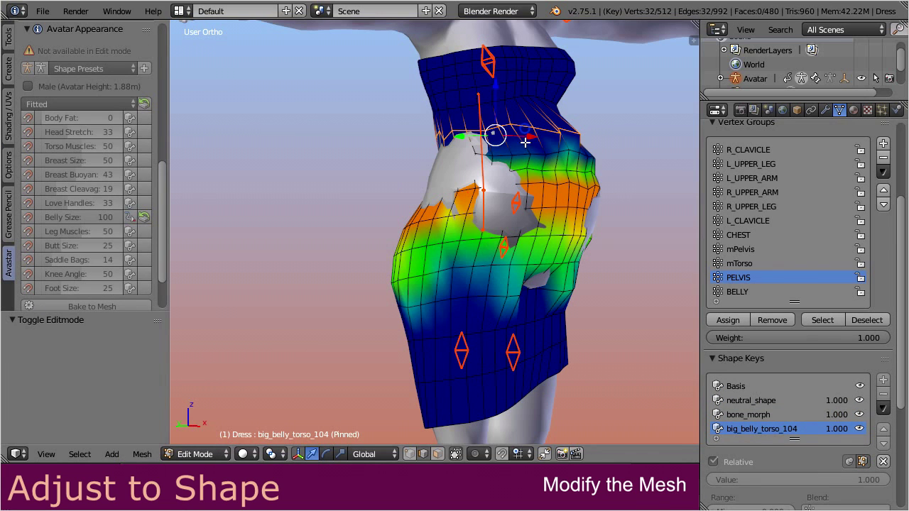
pyautogui.keyDown('alt'); pyautogui.click(530, 146); pyautogui.keyUp('alt')
pyautogui.keyDown('alt'); pyautogui.keyDown('shift'); pyautogui.click(533, 171); pyautogui.keyUp('shift'); pyautogui.keyUp('alt')
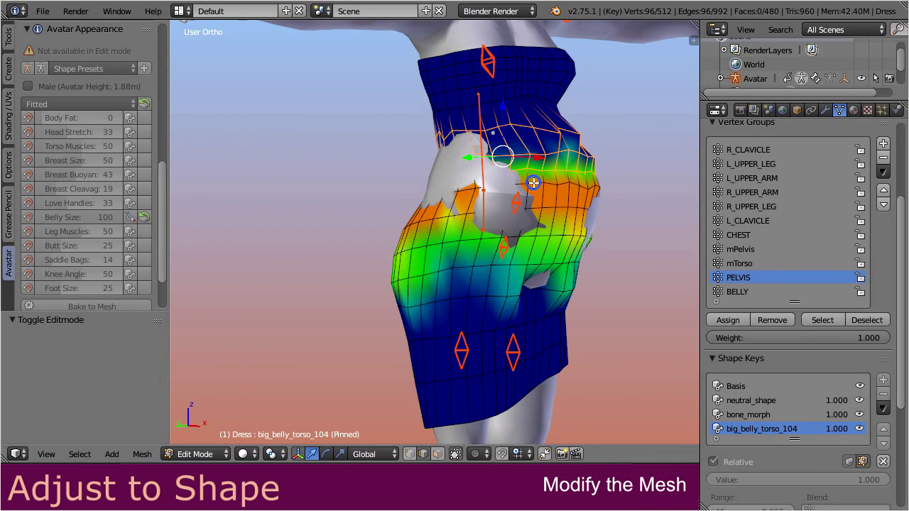
pyautogui.keyDown('alt'); pyautogui.keyDown('shift'); pyautogui.click(533, 182); pyautogui.keyUp('shift'); pyautogui.keyUp('alt')
pyautogui.keyDown('alt'); pyautogui.keyDown('shift'); pyautogui.click(532, 206); pyautogui.keyUp('shift'); pyautogui.keyUp('alt')
pyautogui.keyDown('alt'); pyautogui.keyDown('shift'); pyautogui.click(527, 238); pyautogui.keyUp('shift'); pyautogui.keyUp('alt')
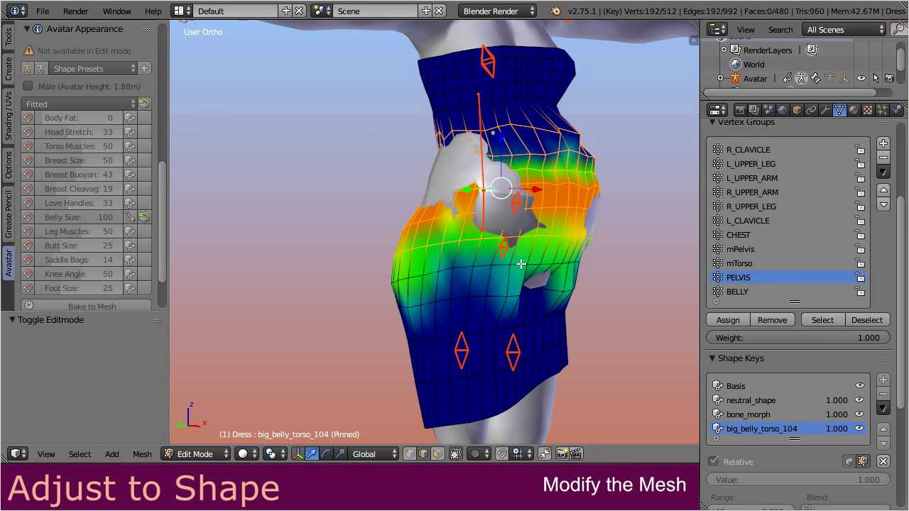
pyautogui.keyDown('alt'); pyautogui.keyDown('shift'); pyautogui.click(520, 264); pyautogui.keyUp('shift'); pyautogui.keyUp('alt')
pyautogui.keyDown('alt'); pyautogui.keyDown('shift'); pyautogui.click(512, 294); pyautogui.keyUp('shift'); pyautogui.keyUp('alt')
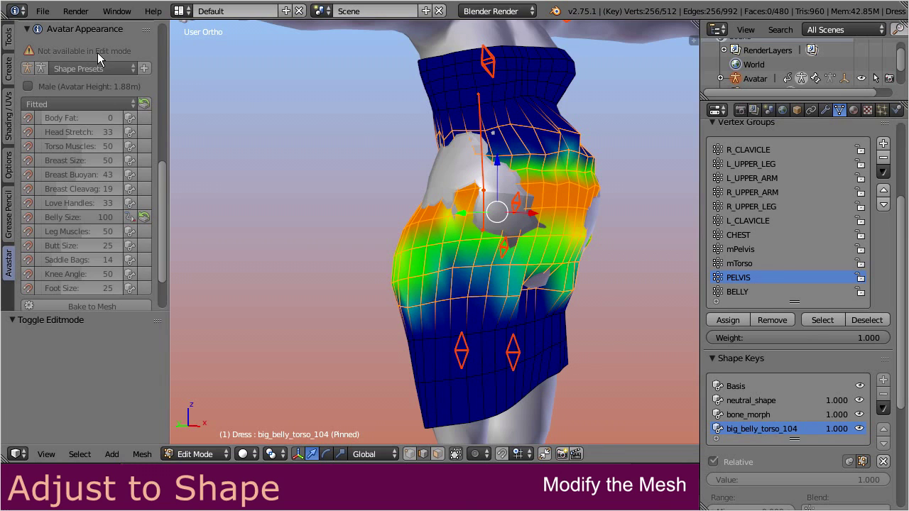
# - Smooth the selected belly loops three times and turn off X Mirror
pyautogui.click(8, 43)
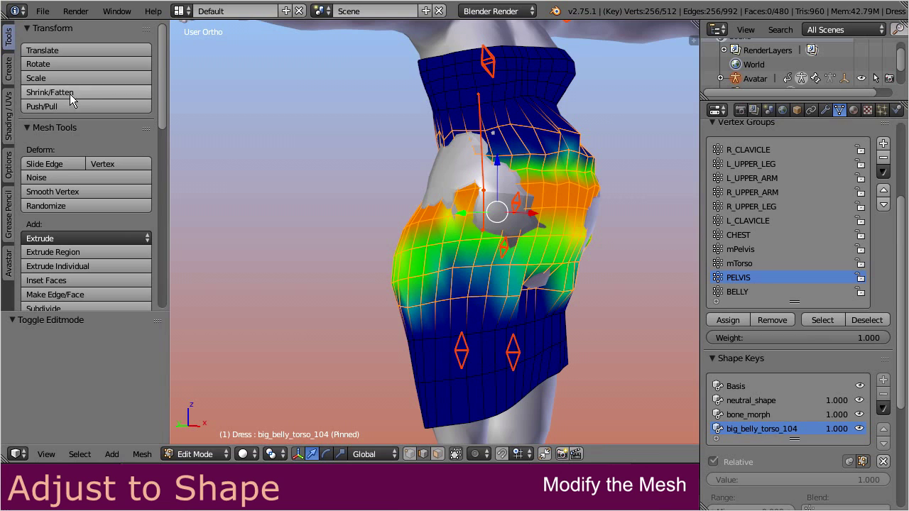
pyautogui.click(57, 189)
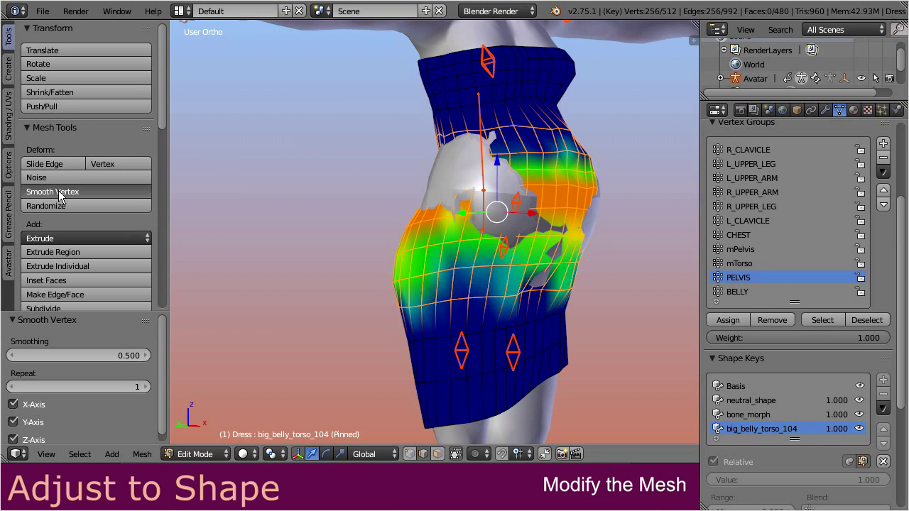
pyautogui.click(57, 189)
pyautogui.click(57, 189)
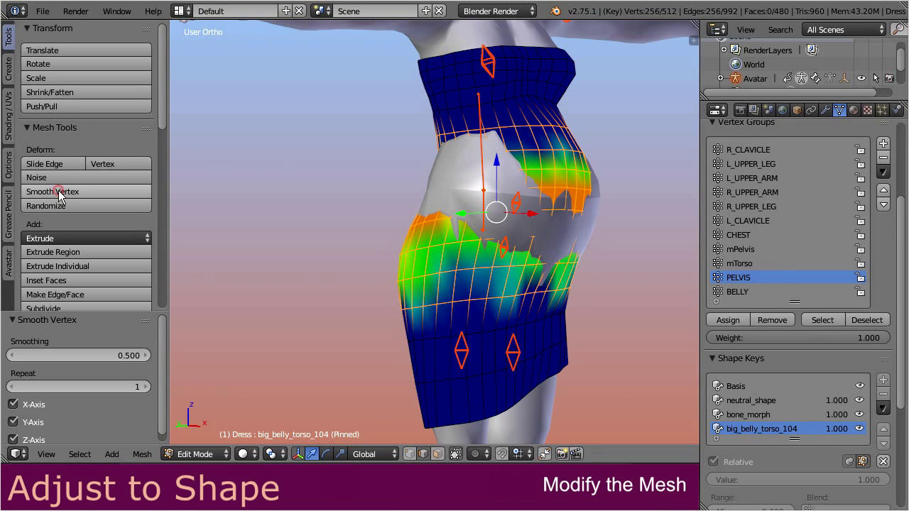
pyautogui.click(8, 170)
pyautogui.click(28, 51)
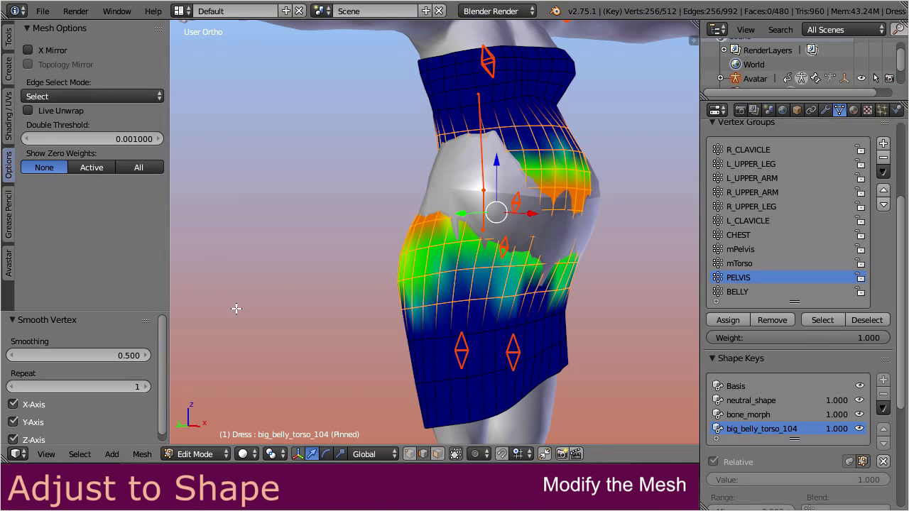
pyautogui.click(480, 455)
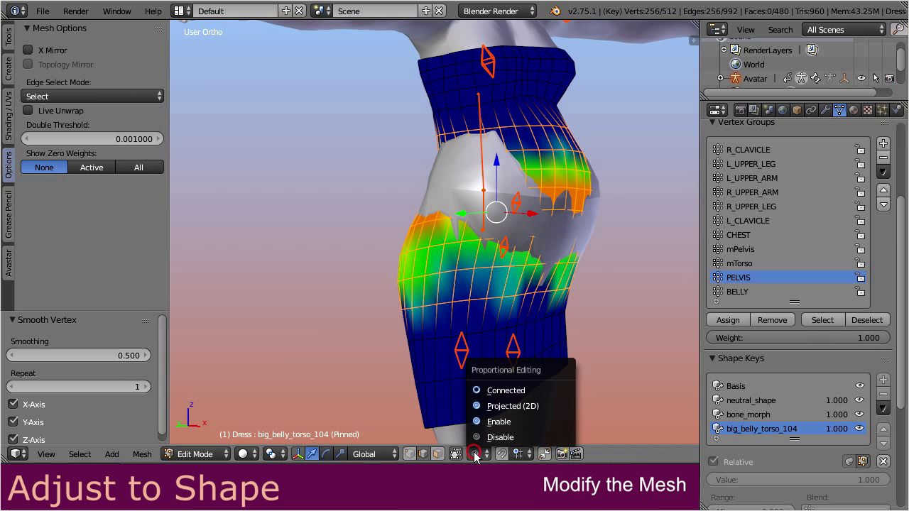
# - Scale the dress's belly loop by 1.189 with proportional editing and smooth falloff
pyautogui.click(493, 421)
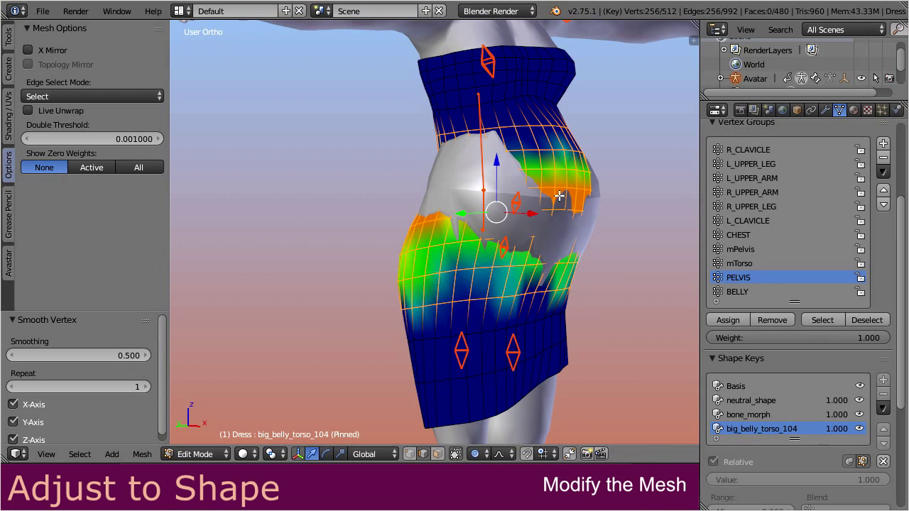
pyautogui.rightClick(560, 197)
pyautogui.moveTo(601, 240); pyautogui.dragTo(591, 257, button='middle')
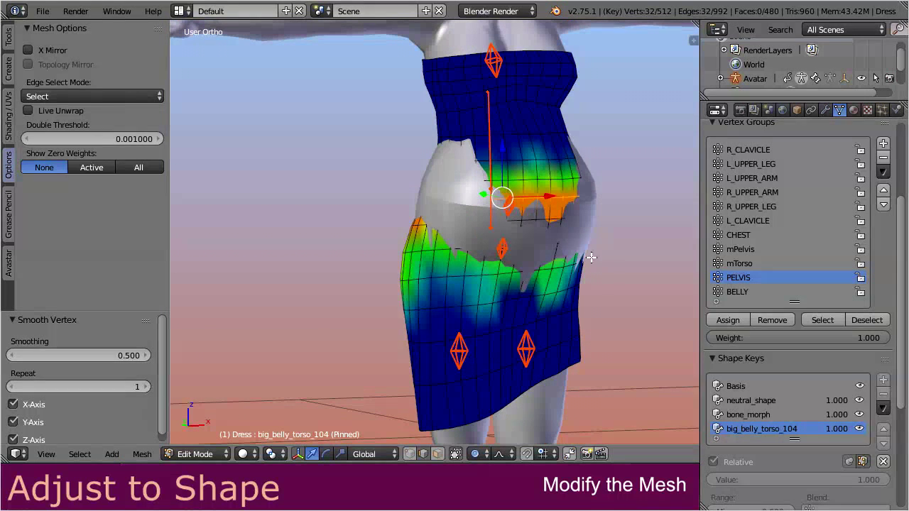
pyautogui.press('s')
pyautogui.scroll(15, 599, 294)
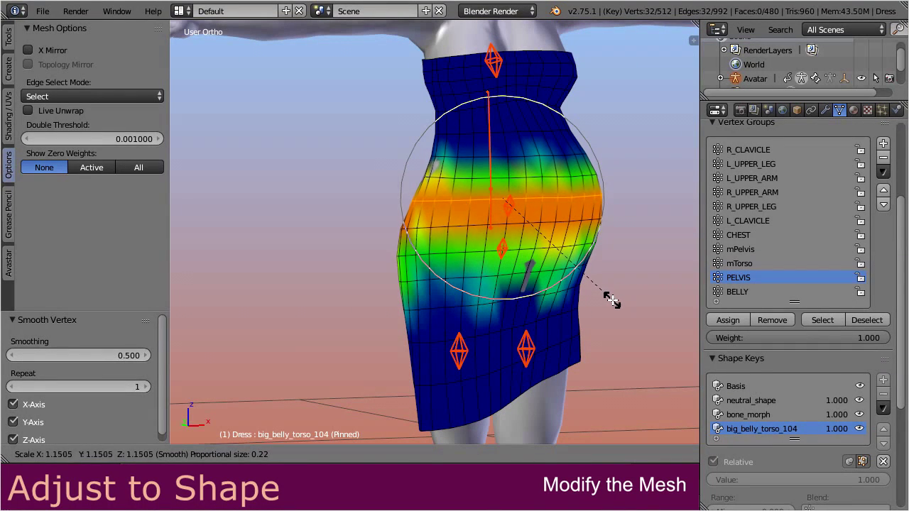
pyautogui.scroll(-1, 611, 303)
pyautogui.scroll(-1, 613, 304)
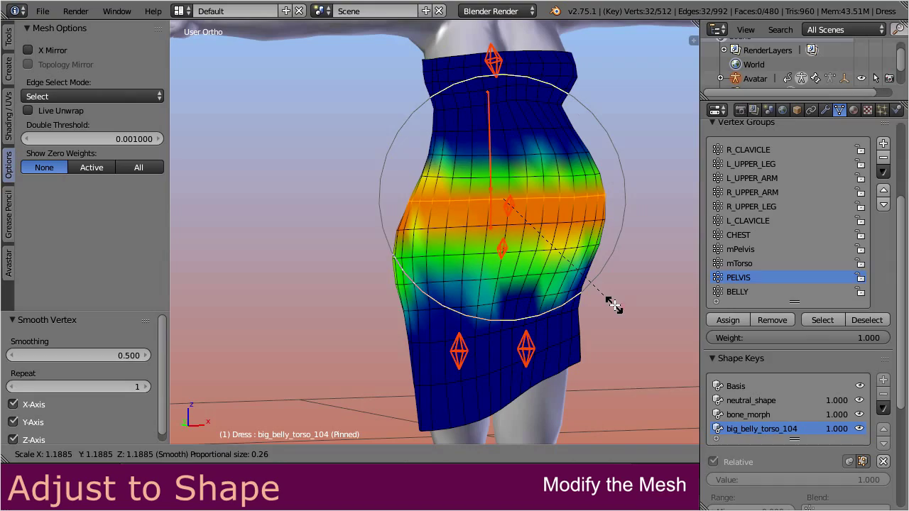
pyautogui.click(613, 304)
pyautogui.moveTo(503, 280); pyautogui.dragTo(233, 282, button='middle')
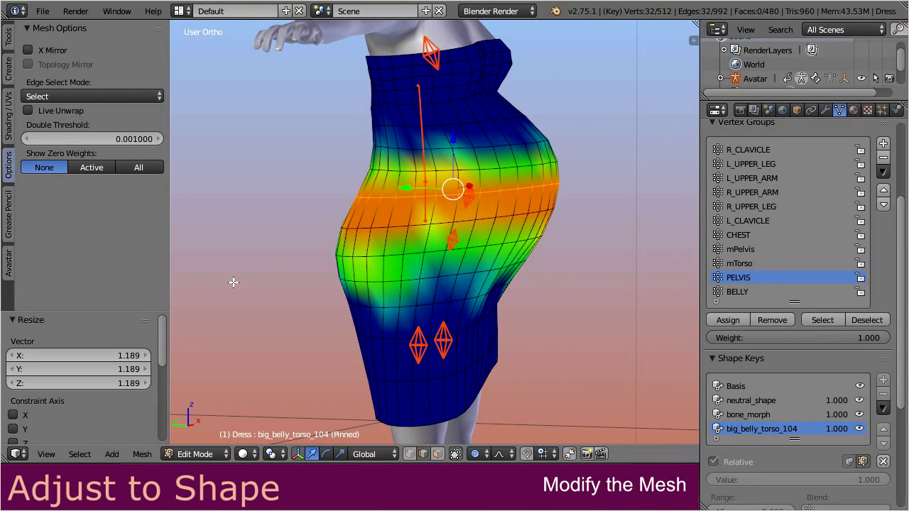
# - In Weight Paint mode, finalize big_belly_torso_104 as a corrective key and set it to 0.000
pyautogui.click(186, 455)
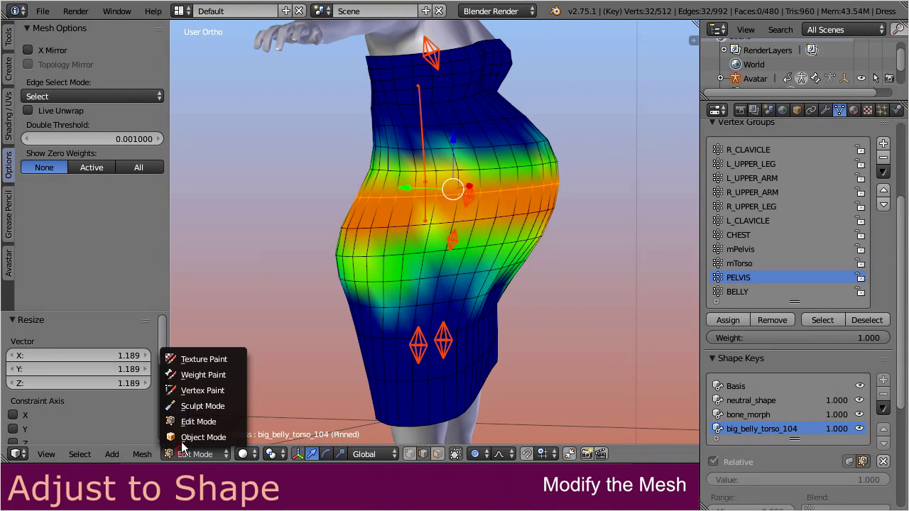
pyautogui.click(230, 374)
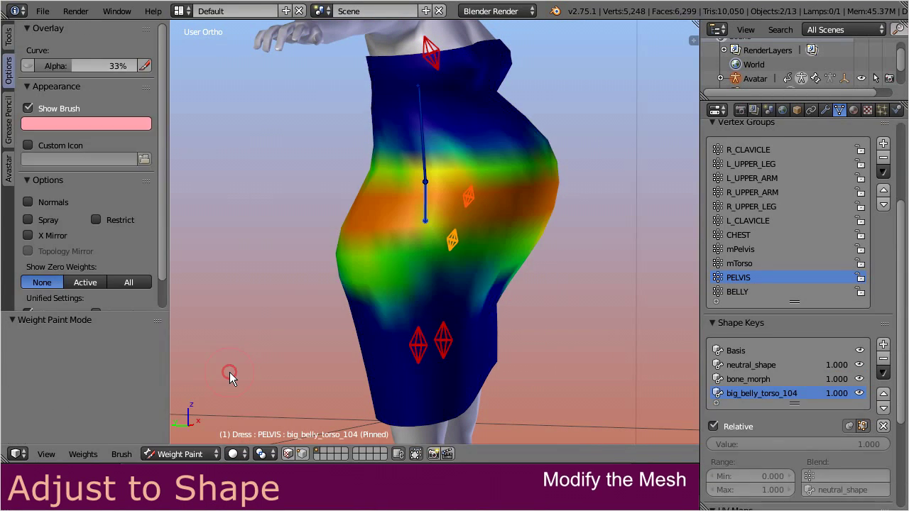
pyautogui.click(883, 372)
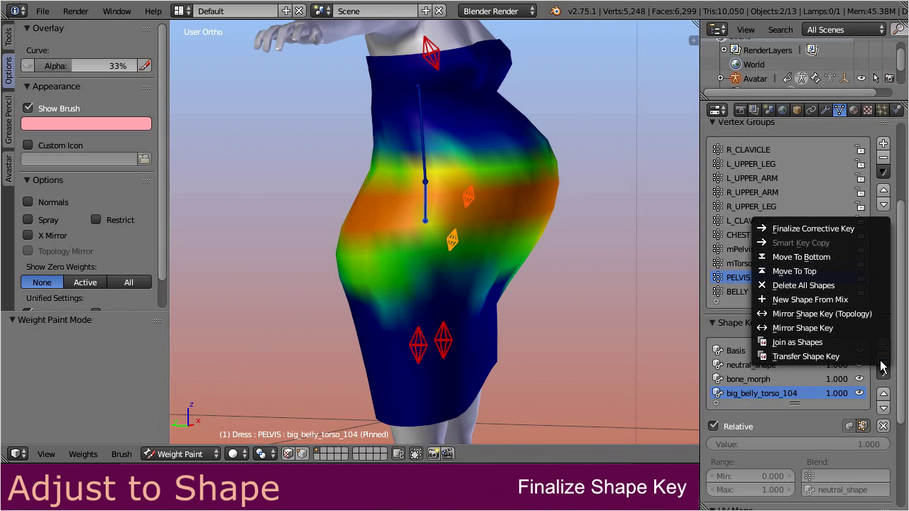
pyautogui.click(867, 229)
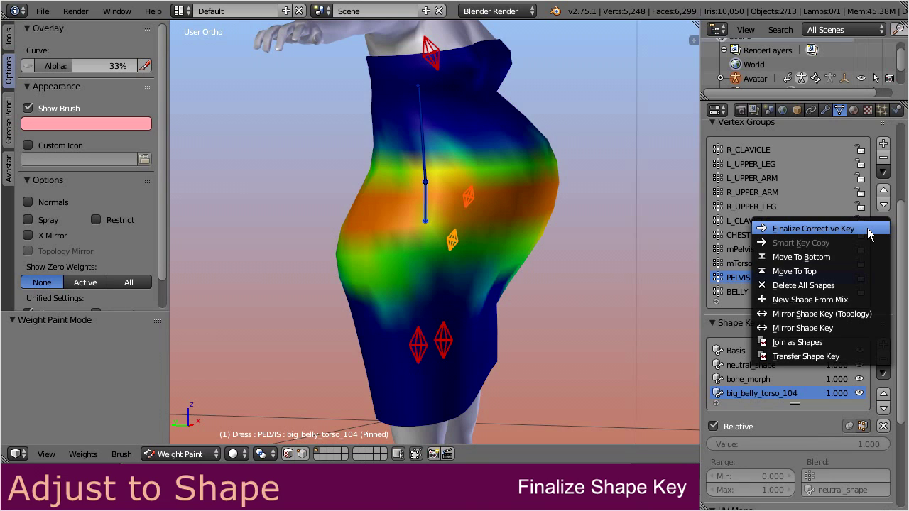
pyautogui.click(868, 230)
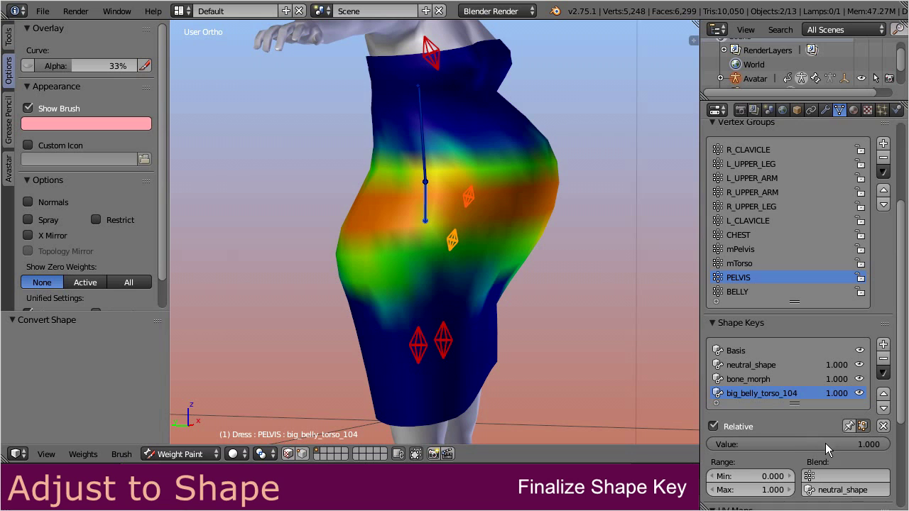
pyautogui.moveTo(854, 444); pyautogui.dragTo(668, 444)
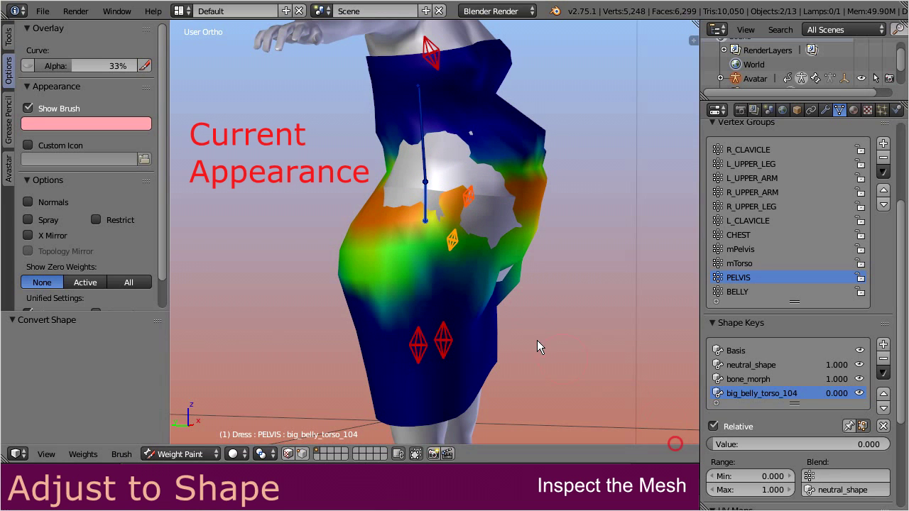
# - Raise big_belly_torso_104 from 0 back to 1.000 and view the inflated dress belly
pyautogui.moveTo(495, 297)
pyautogui.mouseDown(button='middle')
pyautogui.moveTo(424, 287)
pyautogui.moveTo(527, 287)
pyautogui.mouseUp(button='middle')
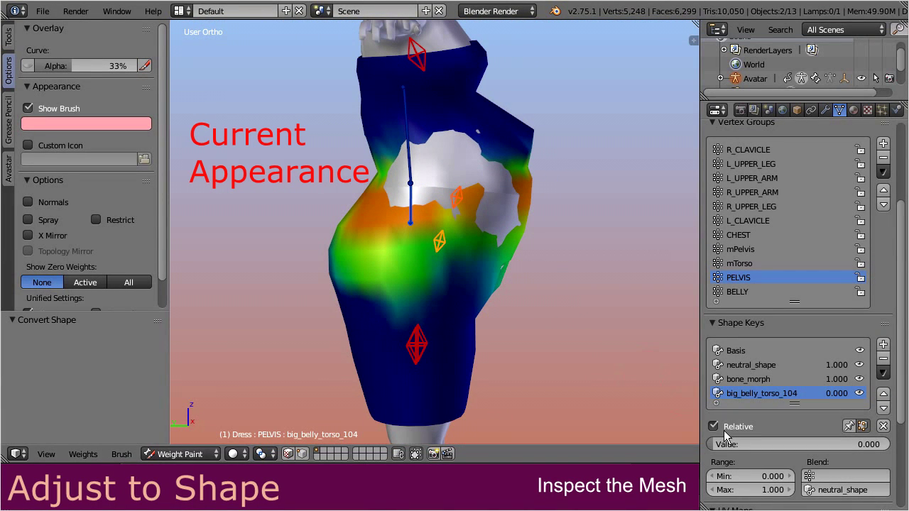
pyautogui.moveTo(714, 445); pyautogui.dragTo(890, 444)
pyautogui.moveTo(571, 287); pyautogui.dragTo(516, 285, button='middle')
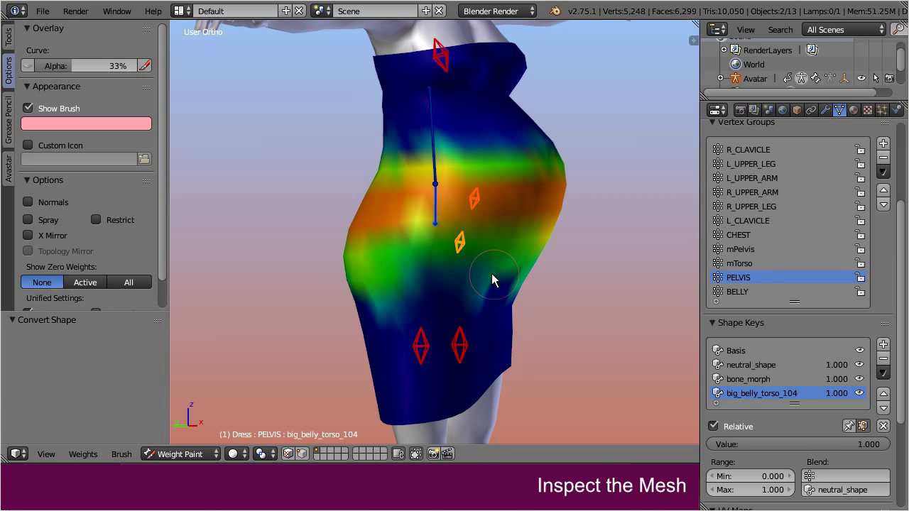
# - Run Avastar's Adjust to Shape, then mute big_belly_torso_104 to inspect the dress
pyautogui.click(8, 170)
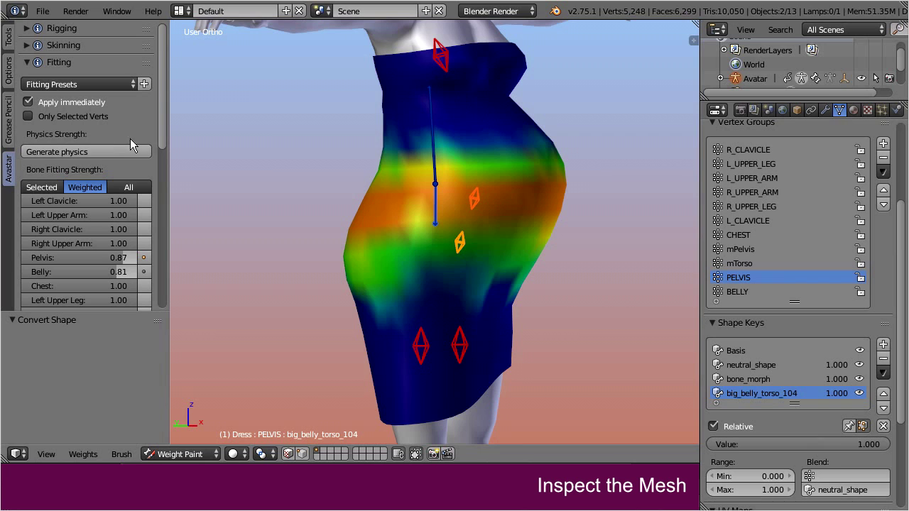
pyautogui.moveTo(163, 121); pyautogui.dragTo(161, 159)
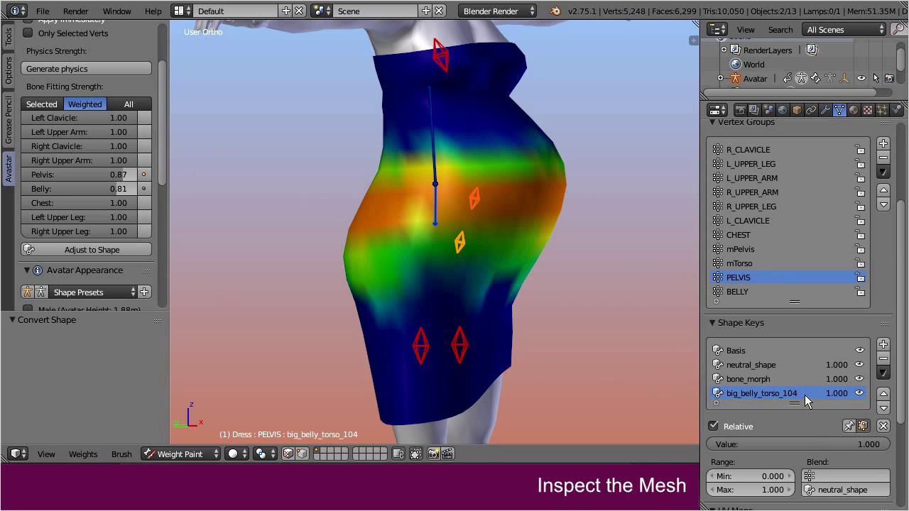
pyautogui.moveTo(162, 149); pyautogui.dragTo(163, 185)
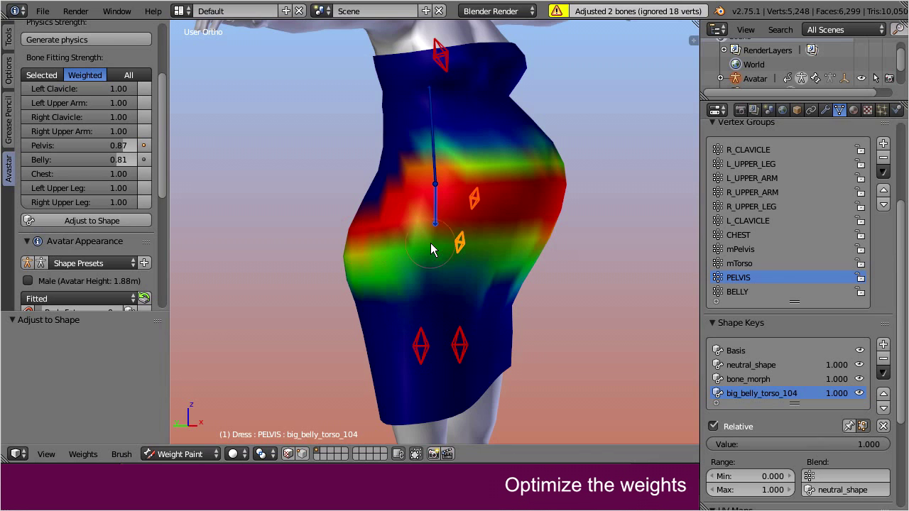
pyautogui.click(859, 394)
pyautogui.moveTo(519, 239)
pyautogui.mouseDown(button='middle')
pyautogui.moveTo(205, 233)
pyautogui.moveTo(530, 245)
pyautogui.mouseUp(button='middle')
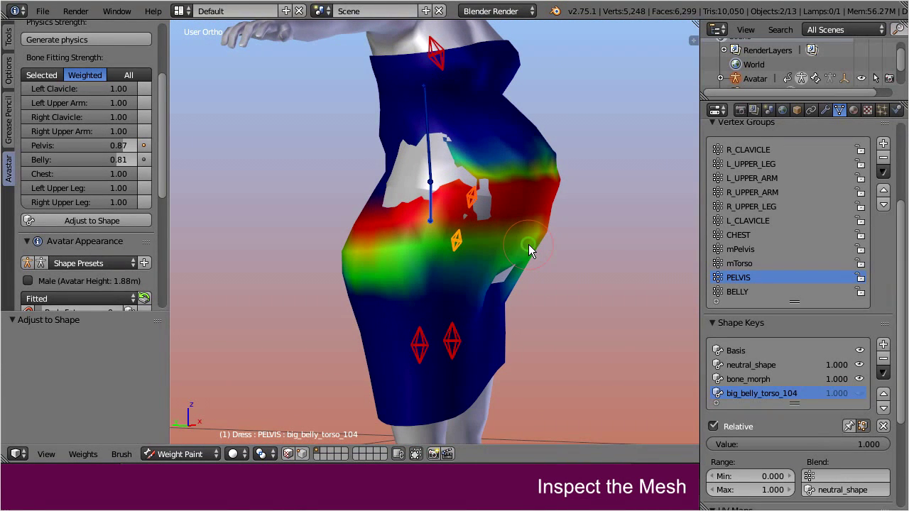
# - Drag the Belly Size slider to 54 and back to 100, watching the dress follow
pyautogui.scroll(-2, 160, 183)
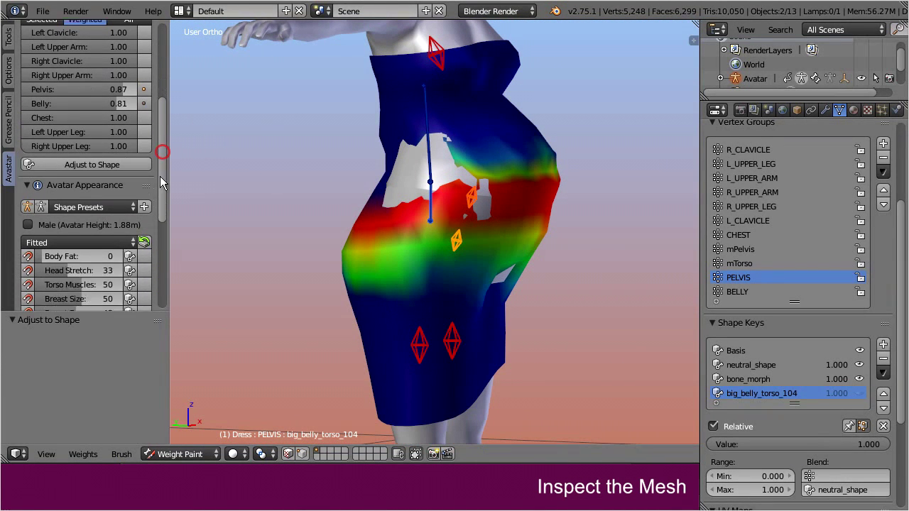
pyautogui.scroll(-5, 160, 182)
pyautogui.moveTo(120, 201); pyautogui.dragTo(154, 206)
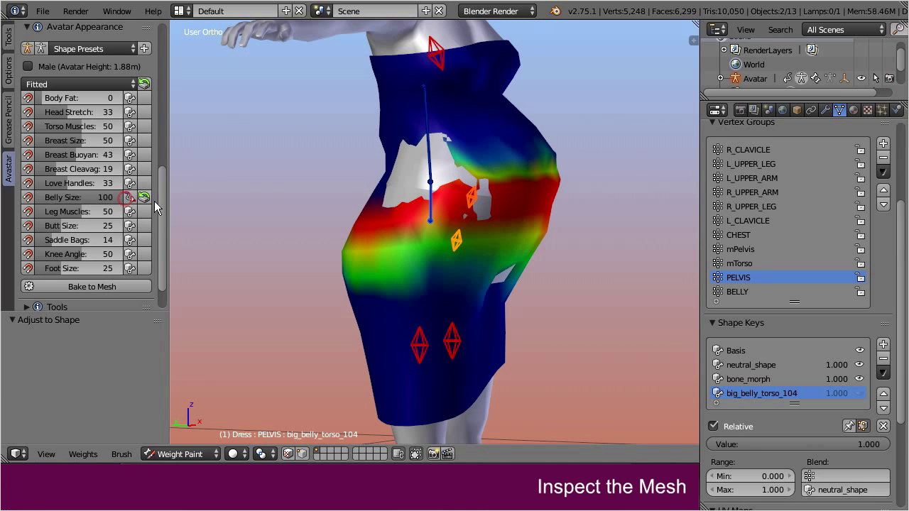